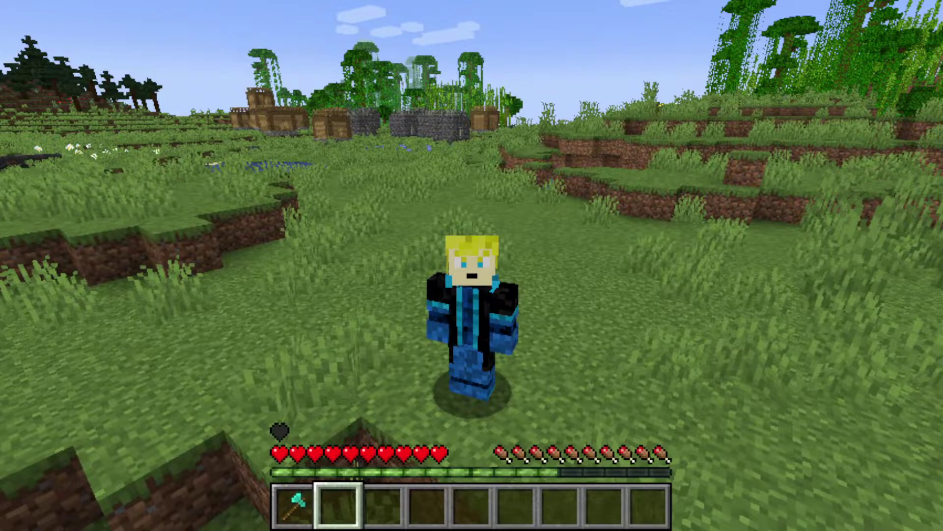
- Walk into the flower meadow in first-person view and start a '/ei create' chat command
key(F5)
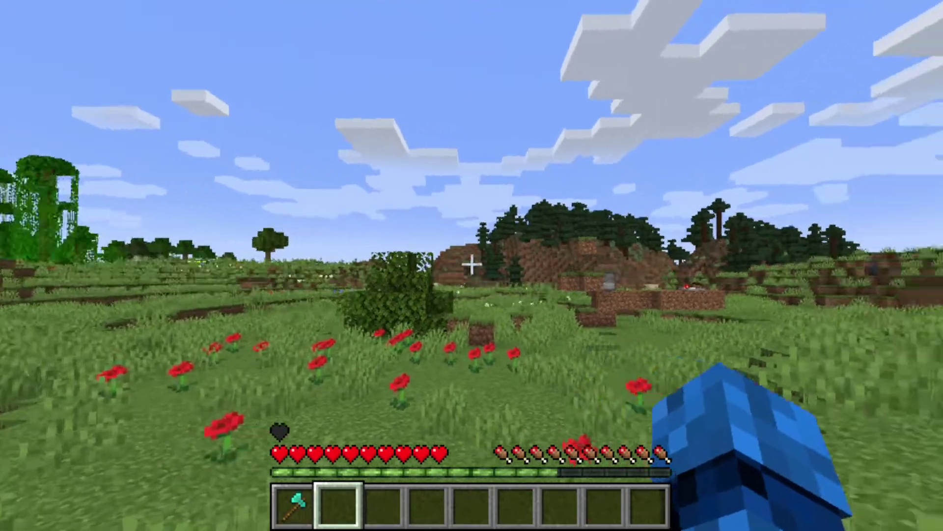
key(w)
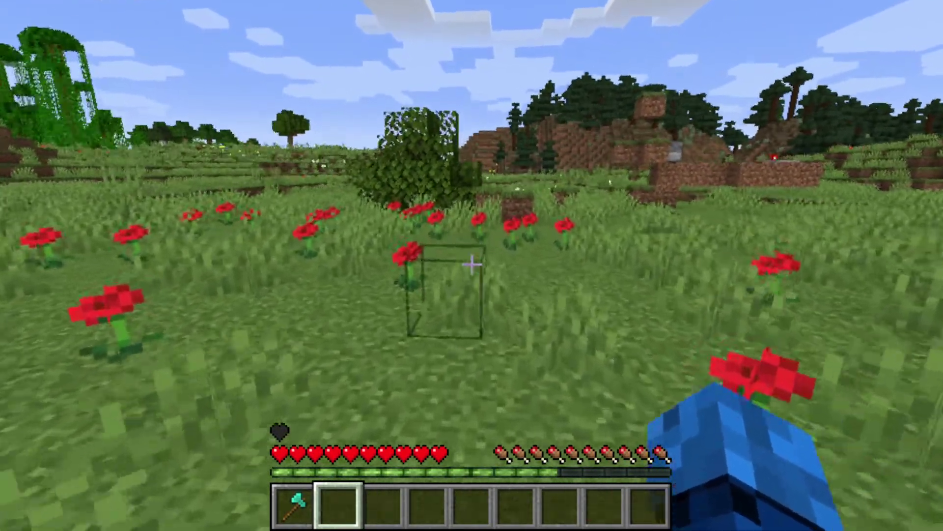
key(w)
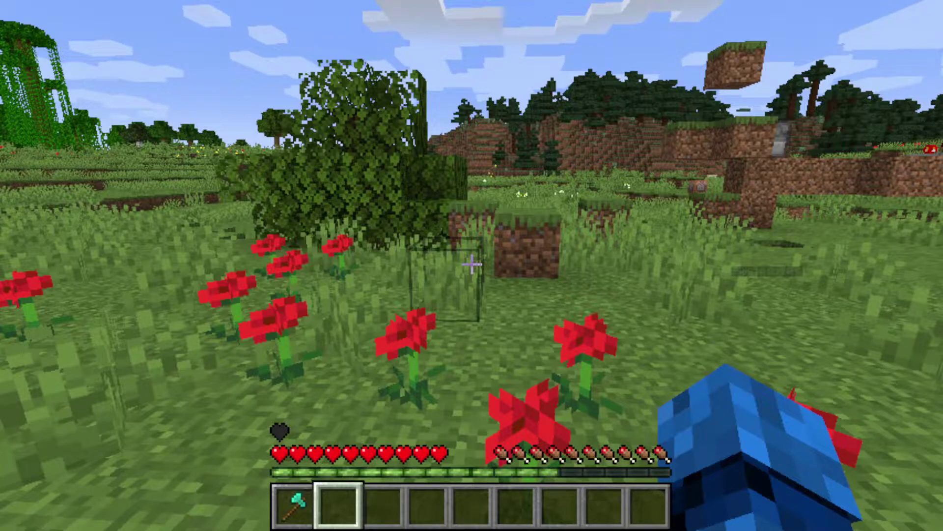
text(/ei create)
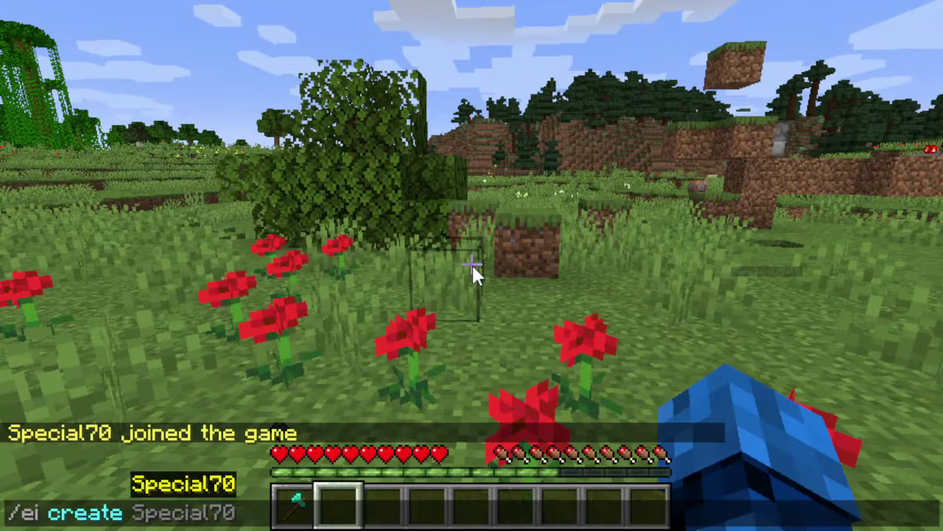
- Drop the unfinished command, hold hotbar slot 1, and run '/ei create diamond_axe'
key(Tab)
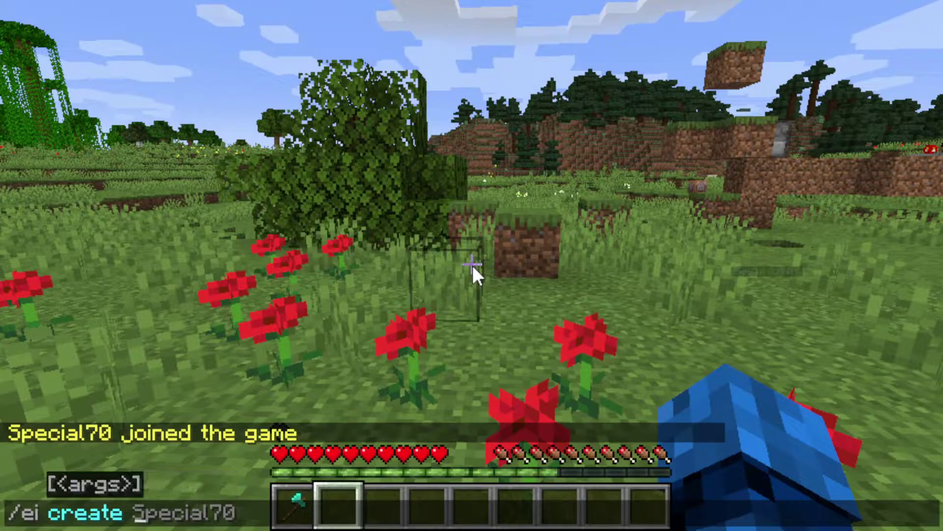
key(Return)
key(1)
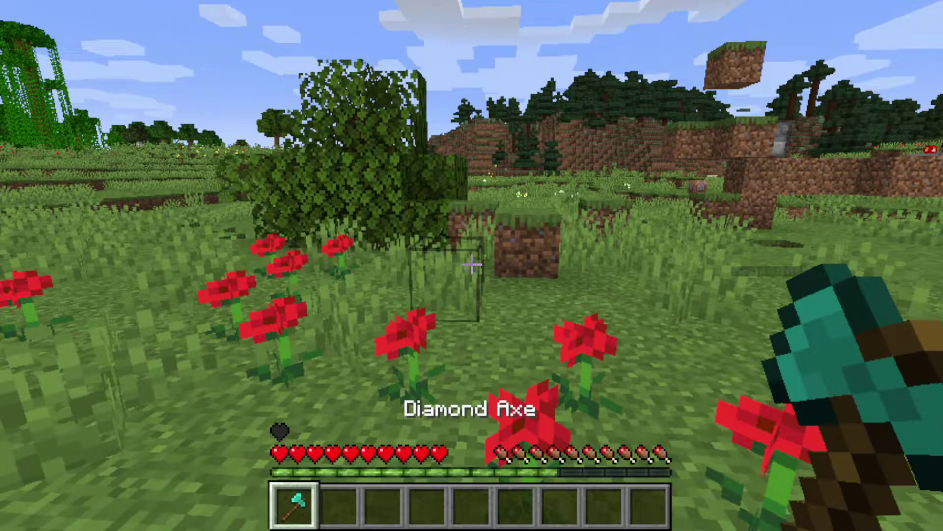
key(slash)
text(ei create)
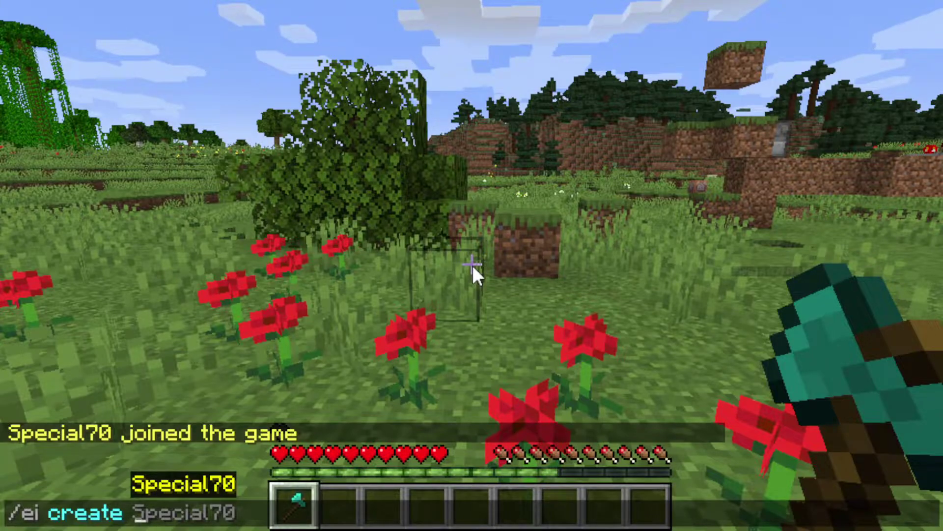
text(diamond)
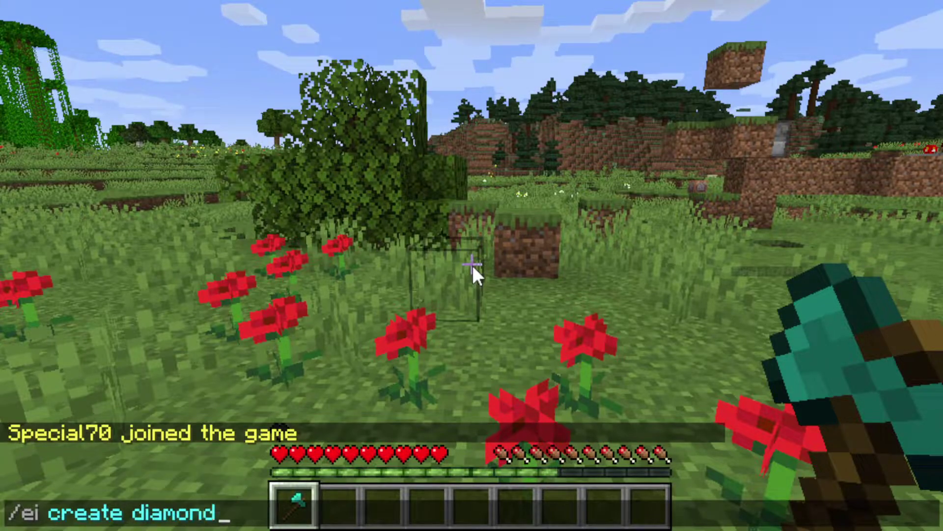
text(_axe)
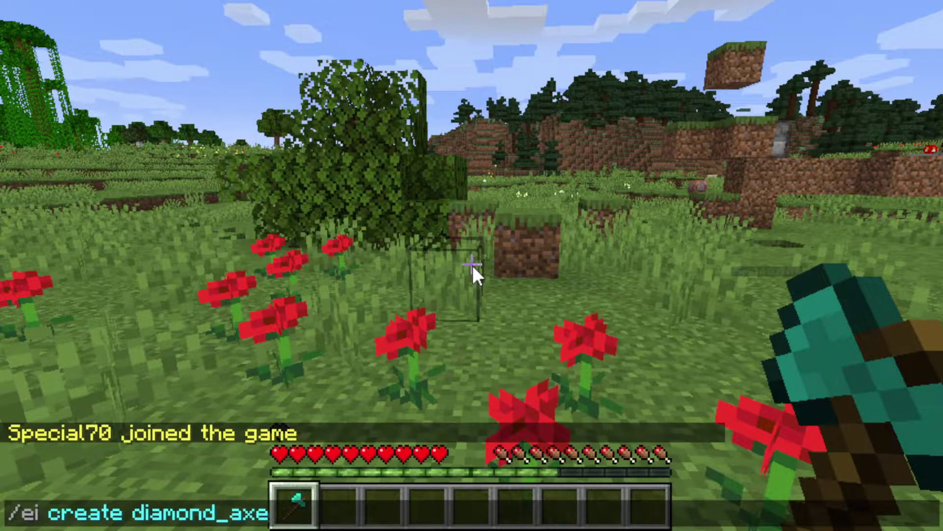
key(Return)
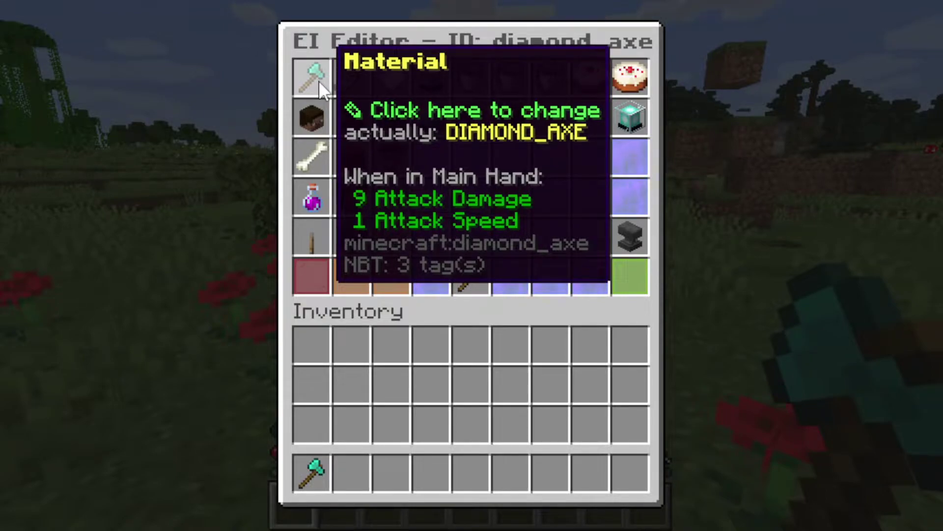
- Open the Material options, toggle the axe option's tag, then choose Material again to change it
click(319, 80)
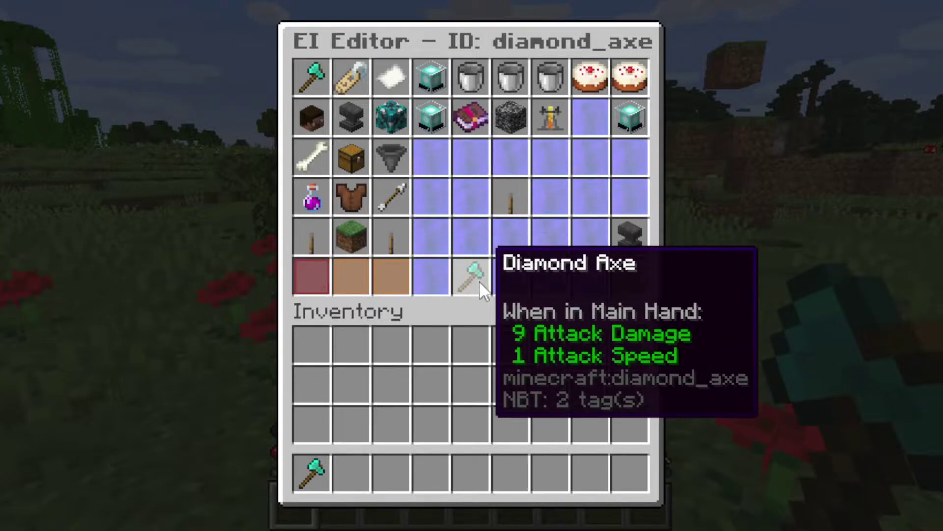
click(479, 280)
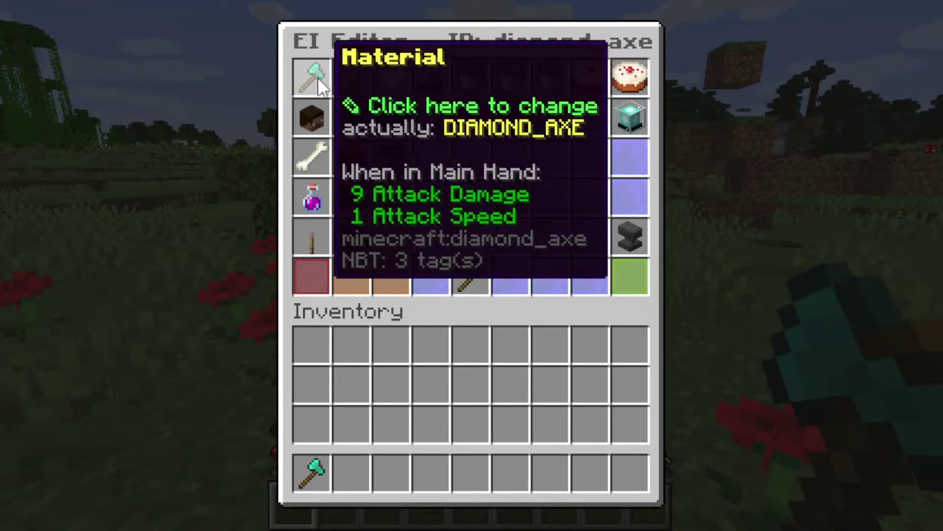
click(315, 84)
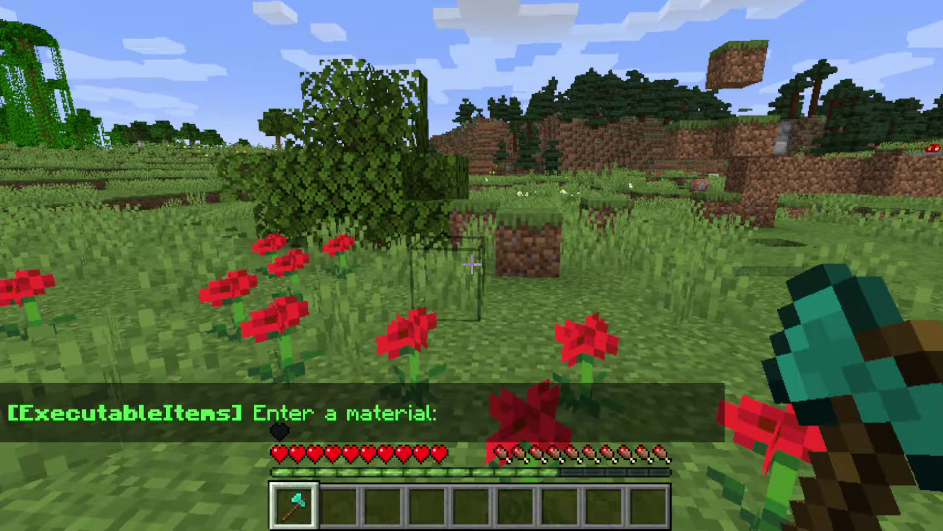
- Switch to Creative Mode with '/gamemode creative'
key(t)
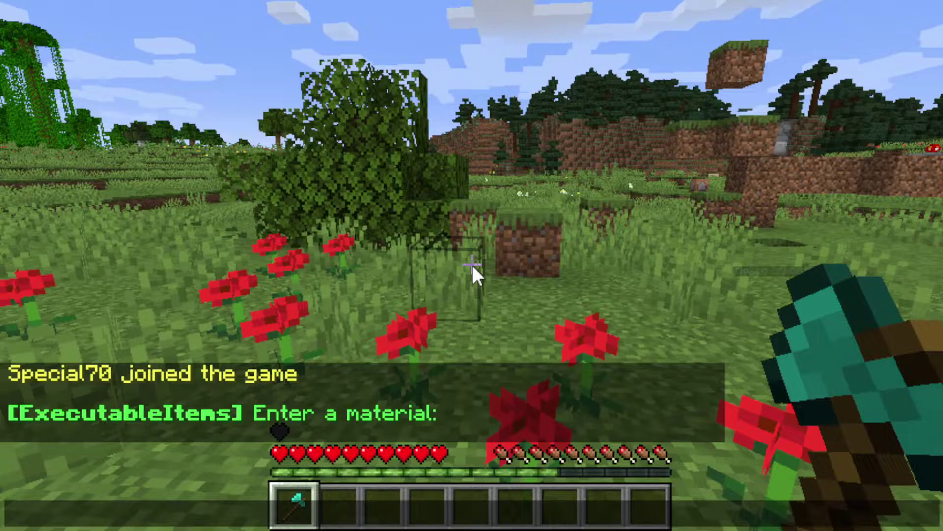
text(/game)
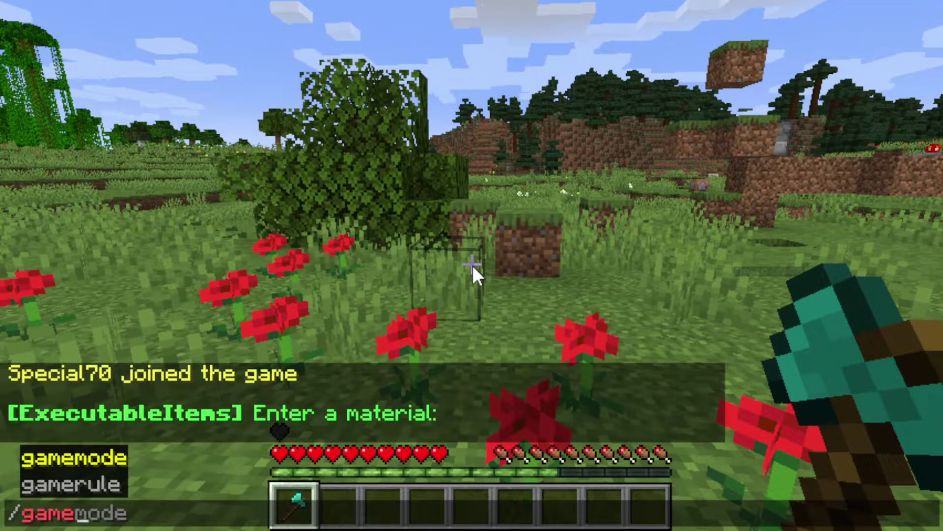
text(mode creative)
key(Return)
- Find diamond_sword in the Combat catalogue and enter it as the item's material
key(e)
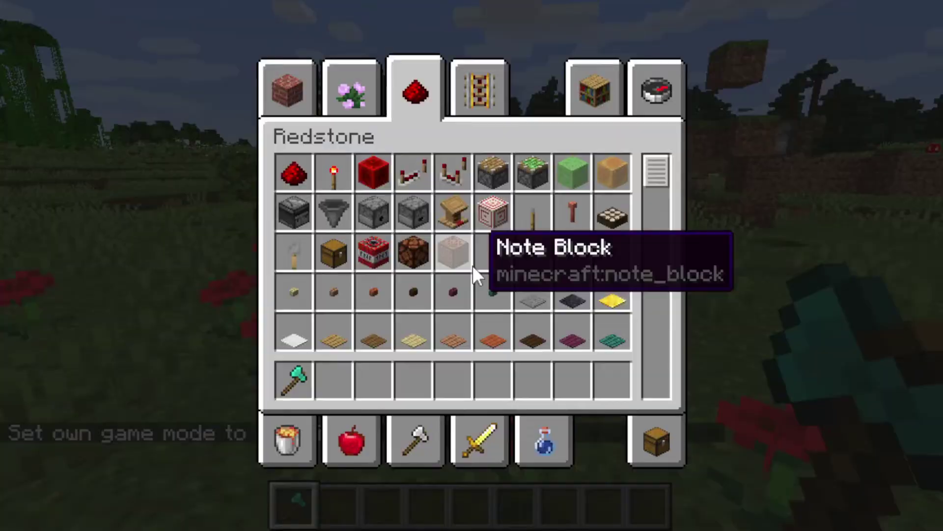
click(477, 442)
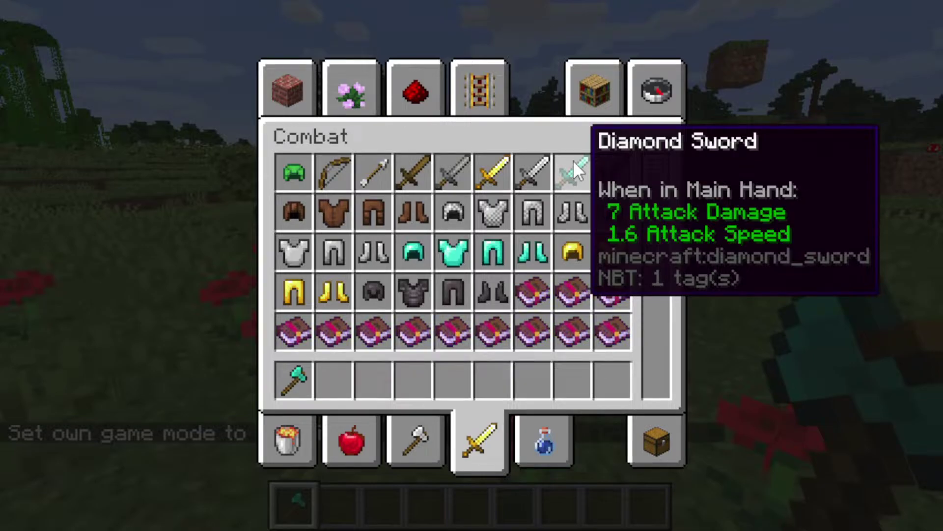
text(etdiamond_sword)
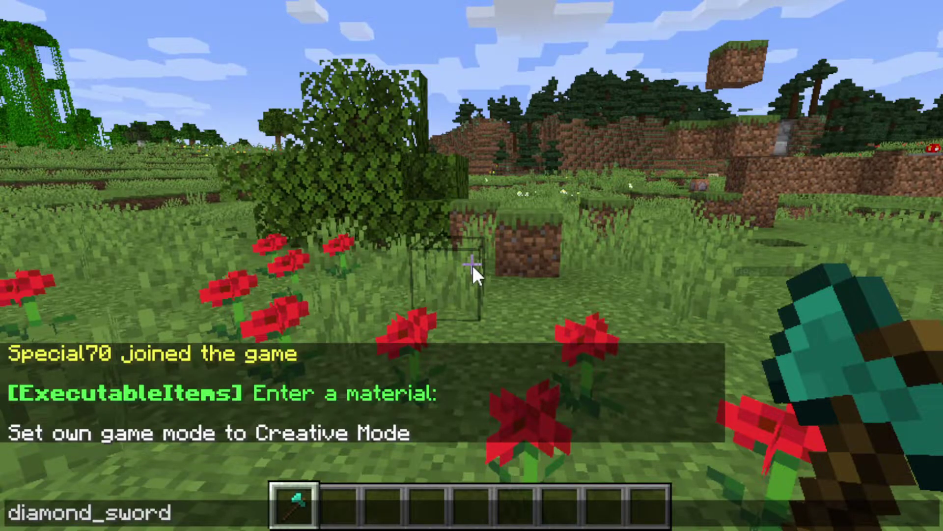
key(Return)
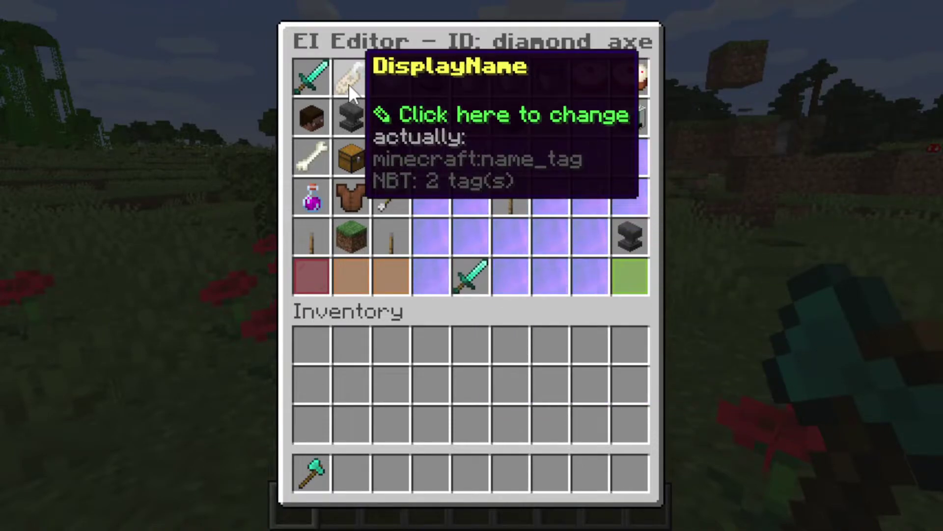
- Name the item bold white '&f&lExcalibur'
click(349, 84)
text(t)
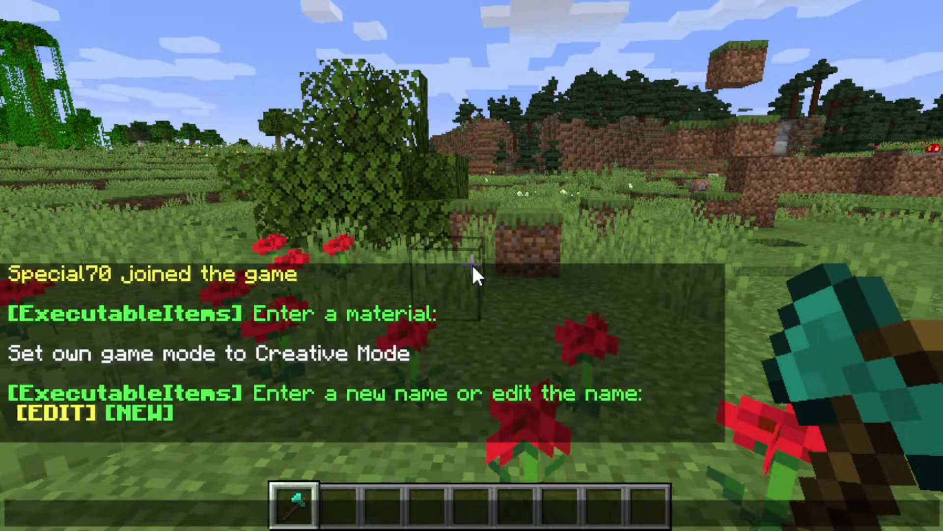
text(&f)
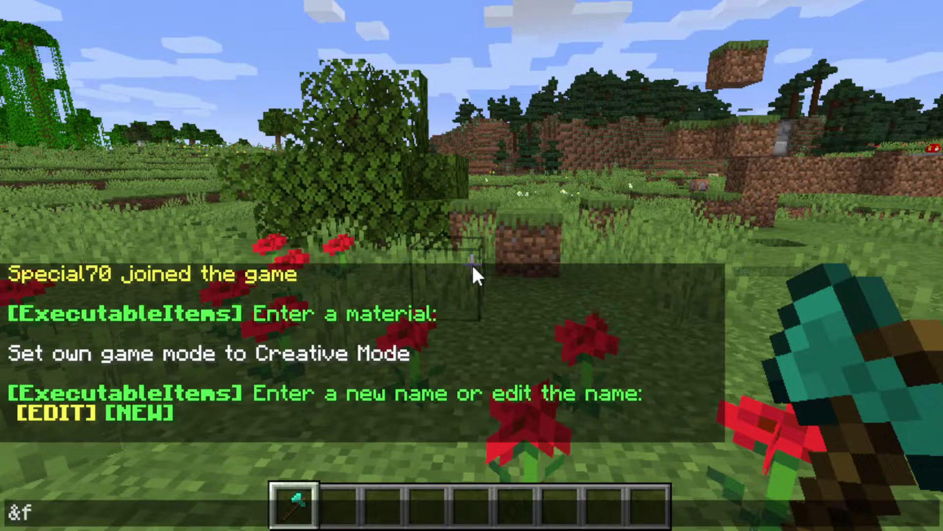
text(&l)
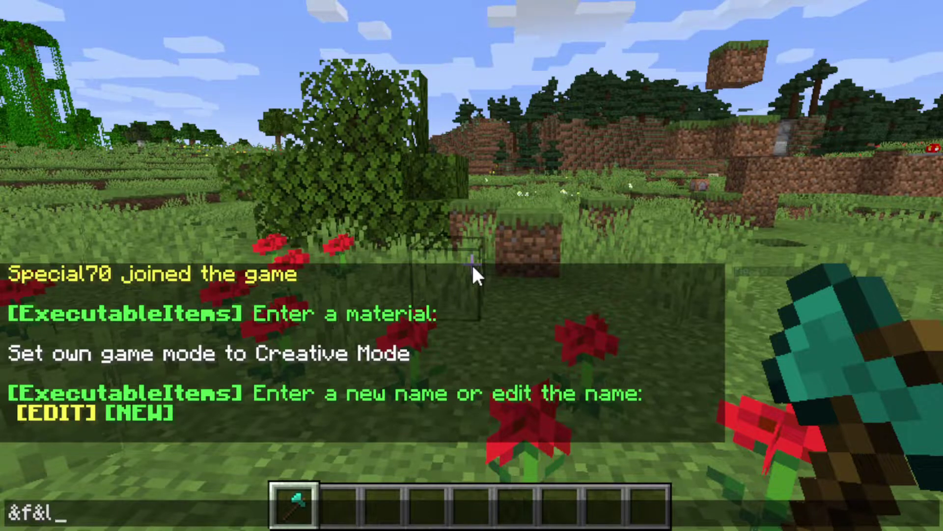
text(Excalibur)
key(Return)
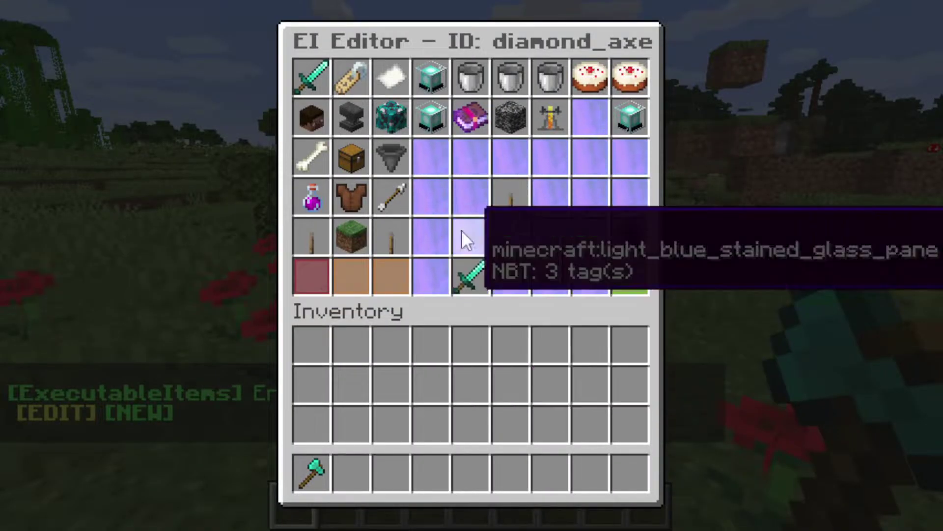
- Replace the name with a new bold yellow '&e&lMega Sword'
click(352, 78)
key(t)
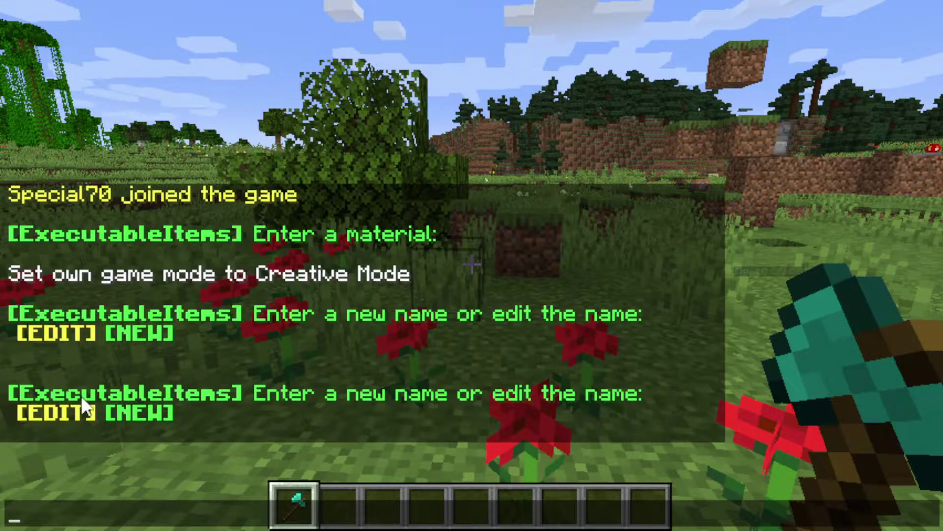
click(54, 411)
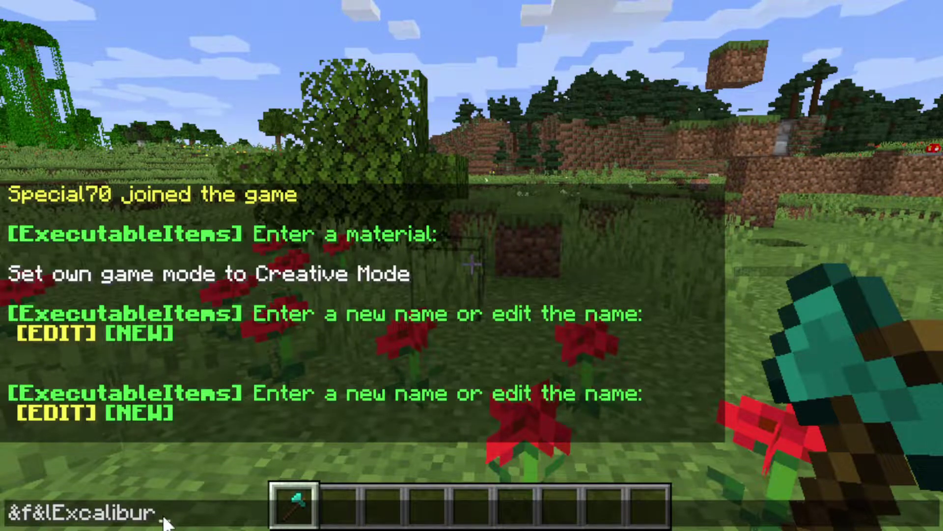
click(151, 415)
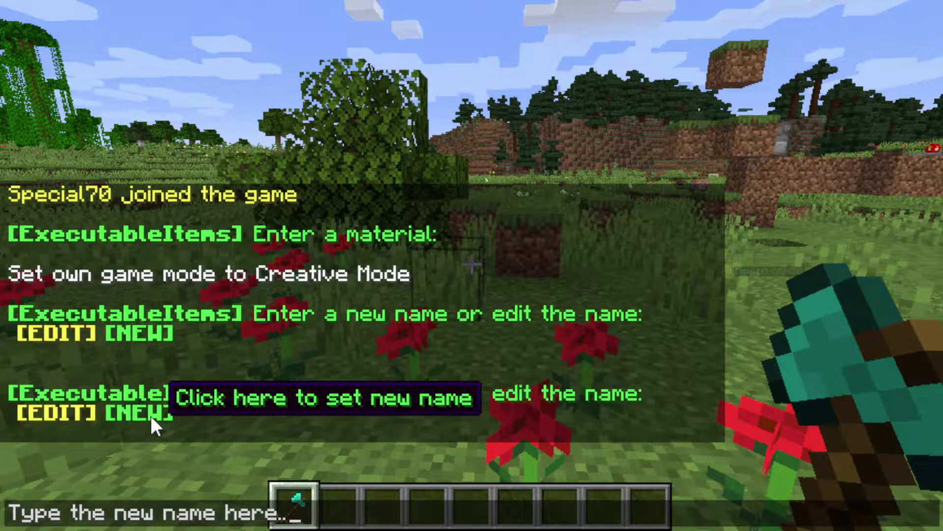
key(Escape)
text(t&)
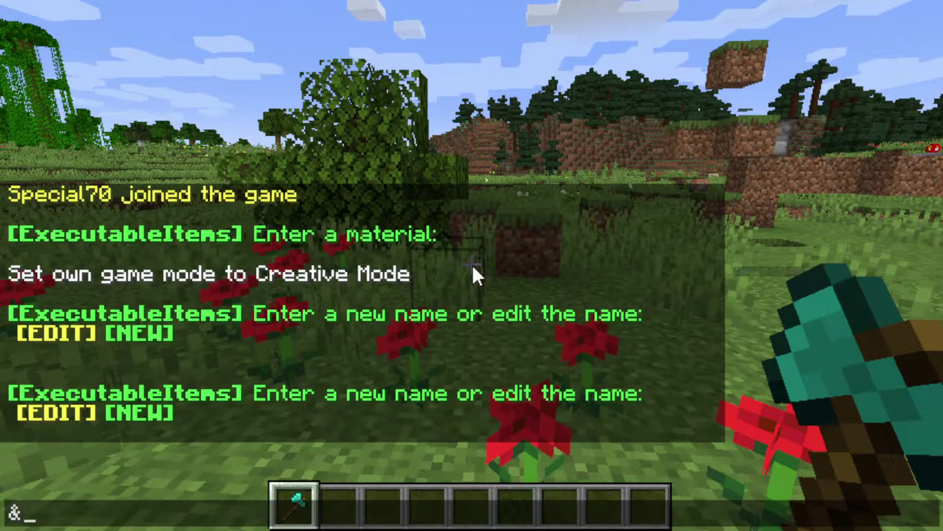
text(e&lMega S)
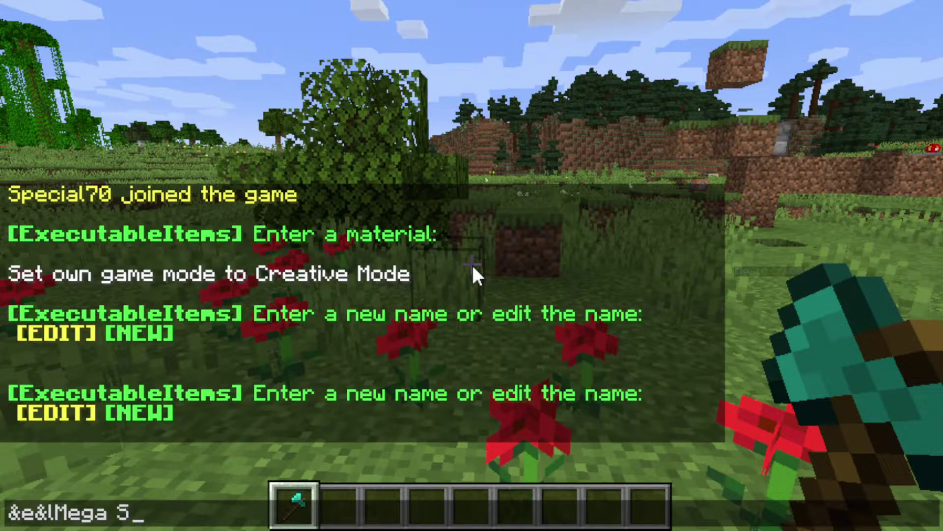
text(word)
key(Return)
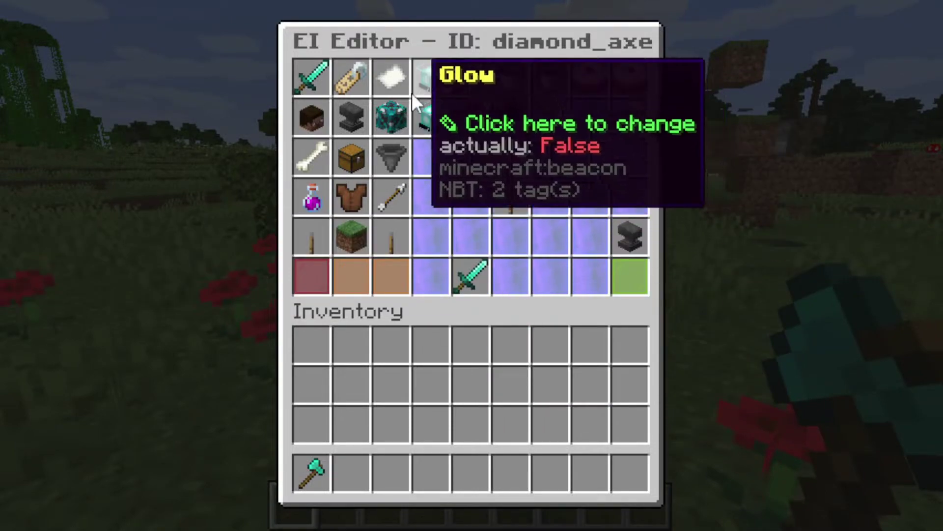
- Add gray lore lines '&7Sword', '&7Bowt' and '&7Shield' to the item
click(393, 79)
key(2)
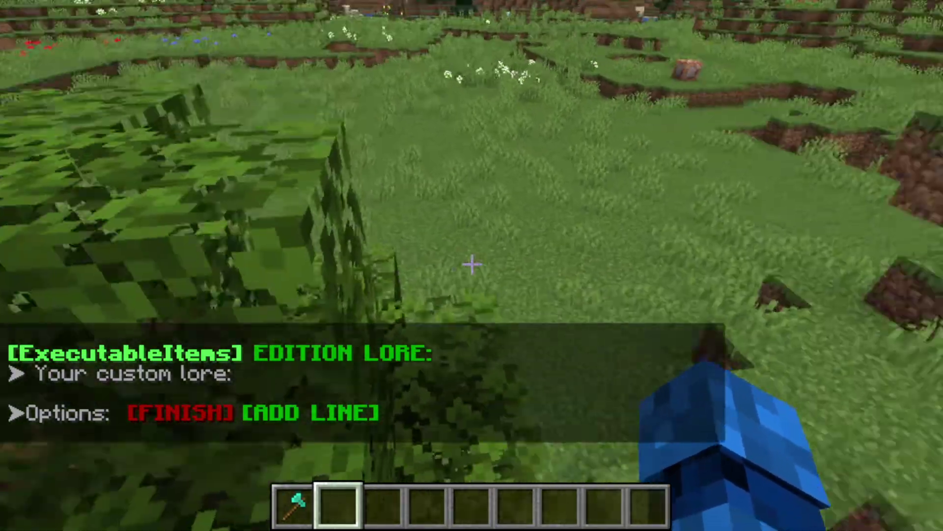
key(t)
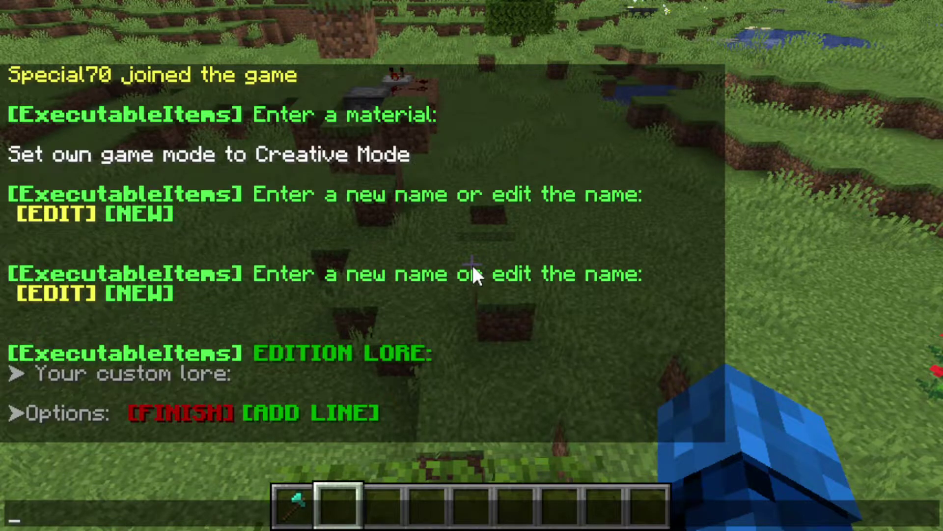
text(&7Sword)
key(Return)
text(6)
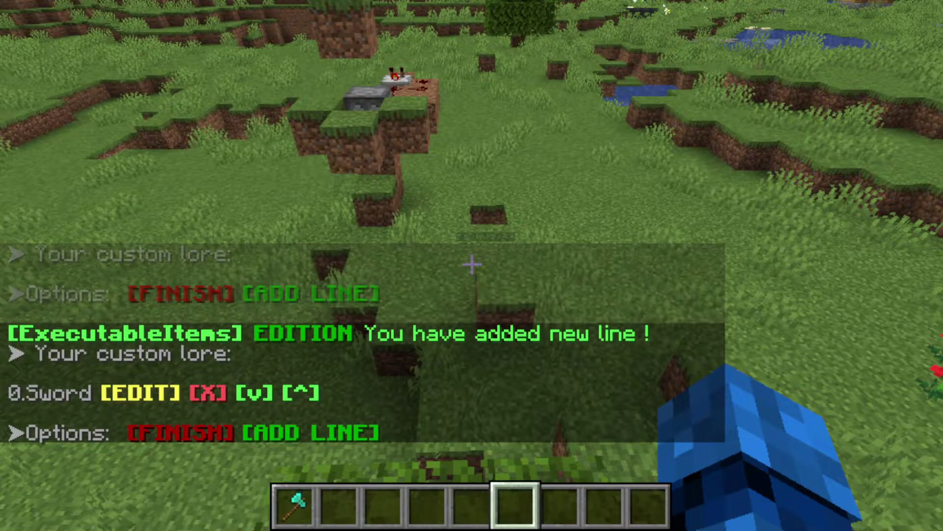
text(t&7Bowt)
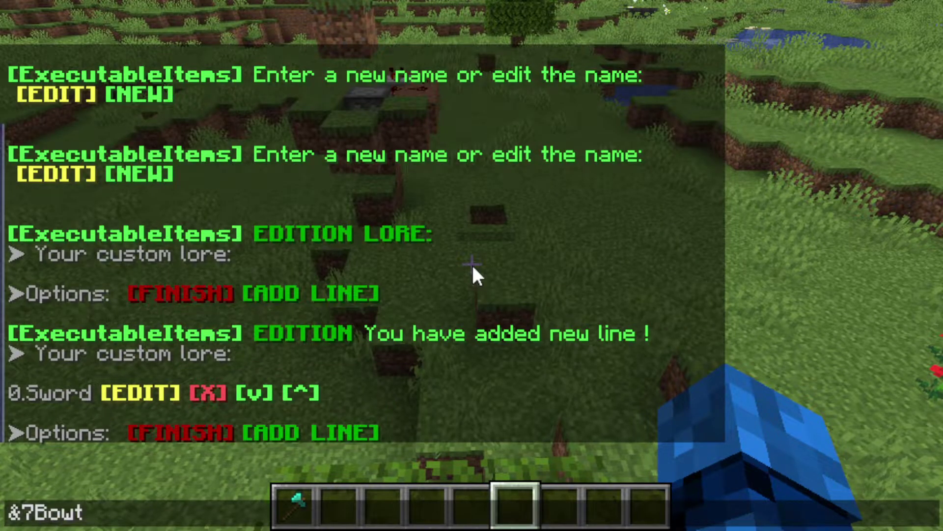
key(Return)
text(t&7)
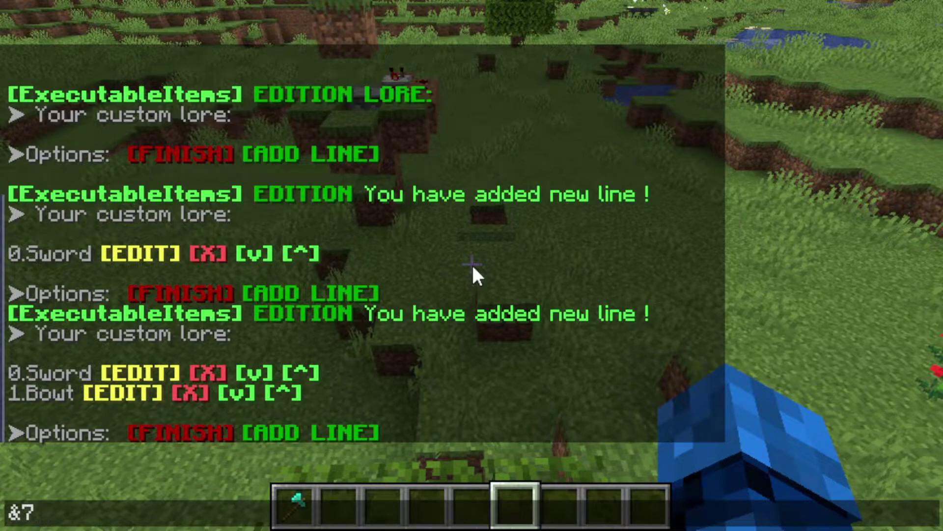
text(Sdh)
key(BackSpace)
key(BackSpace)
text(hield)
key(Return)
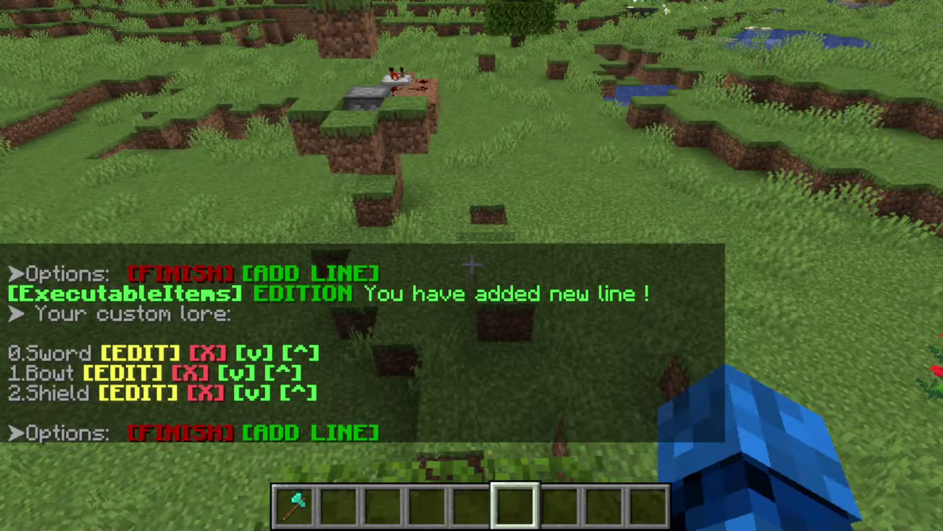
key(t)
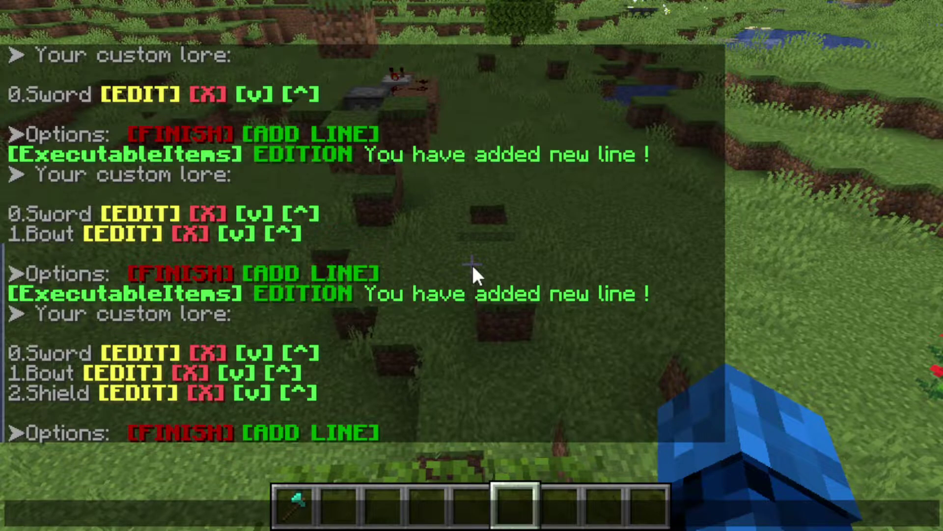
- Fix the second lore line from 'Bowt' to 'Bow'
click(129, 378)
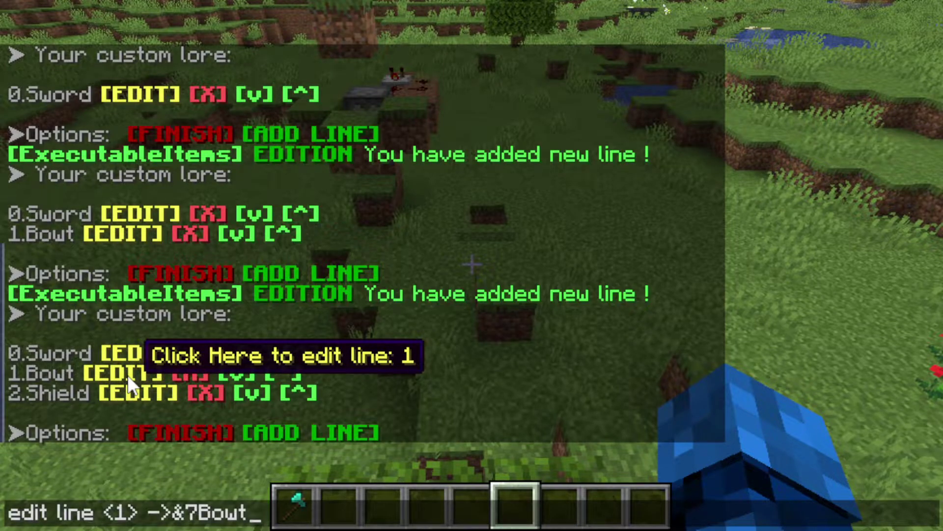
key(BackSpace)
key(Return)
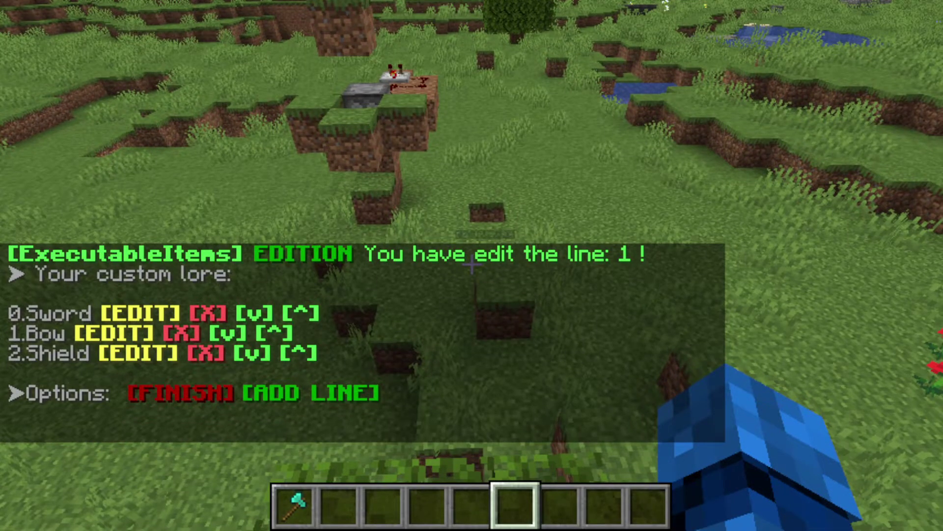
- Delete the Shield lore line and test moving Bow up, then back below Sword
key(t)
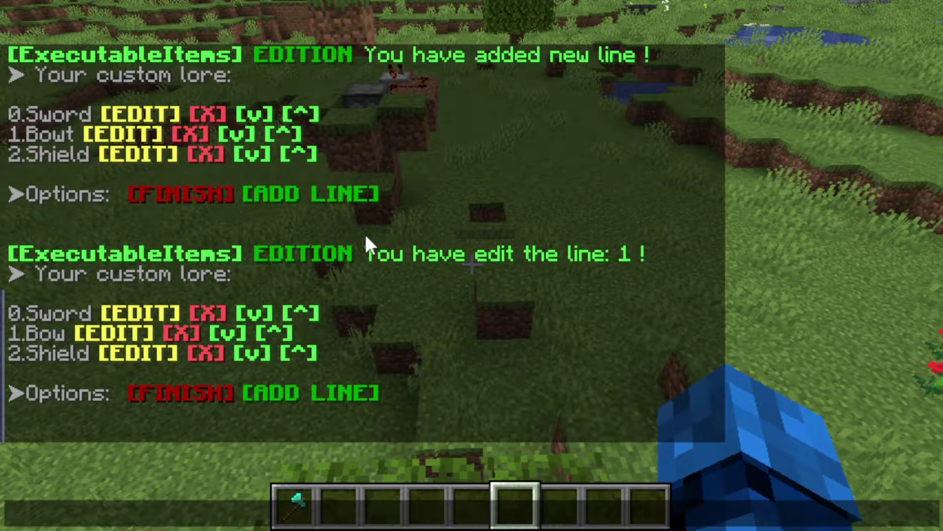
click(206, 368)
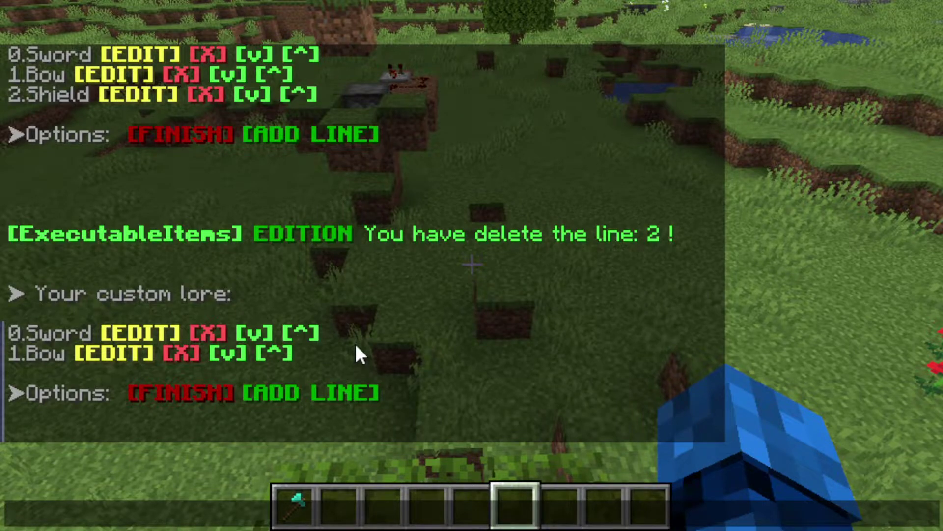
click(278, 356)
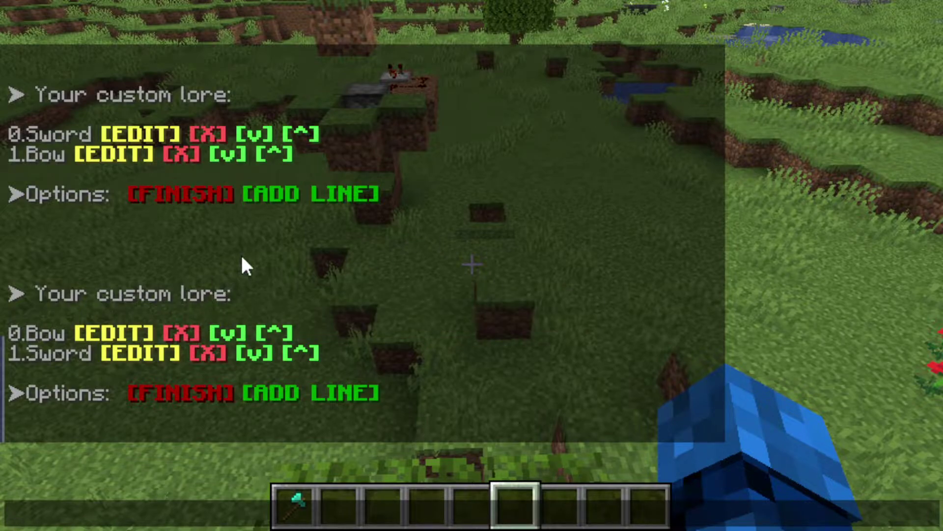
click(235, 335)
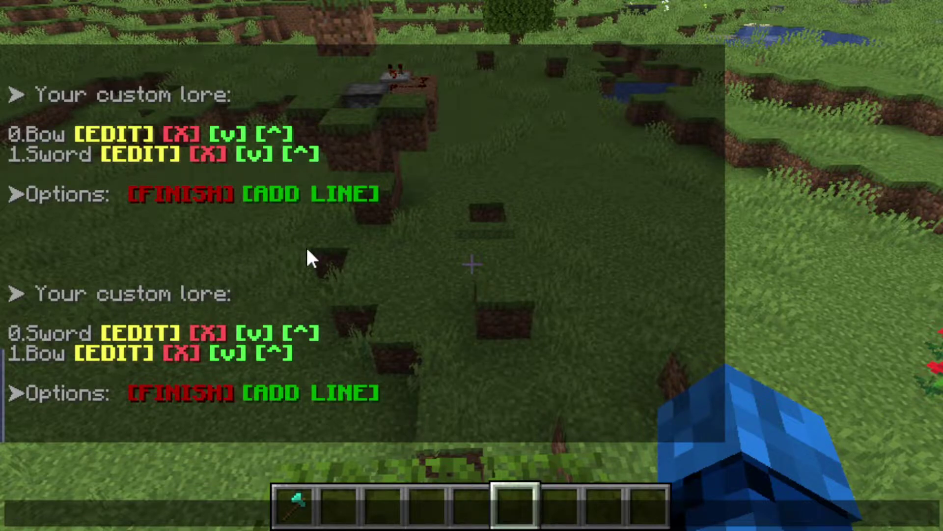
- Finish the lore, close the editor to EI Show, and take a copy of the Mega Sword
click(187, 391)
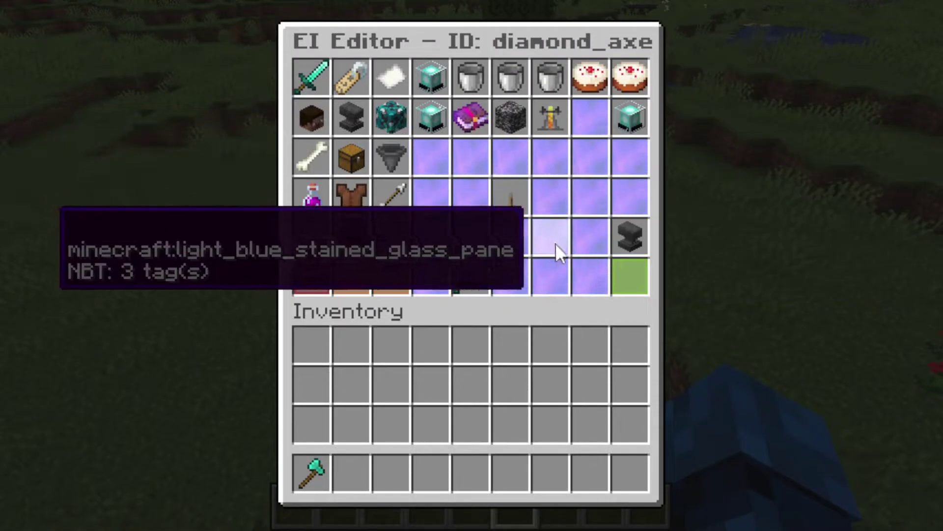
click(477, 271)
click(352, 98)
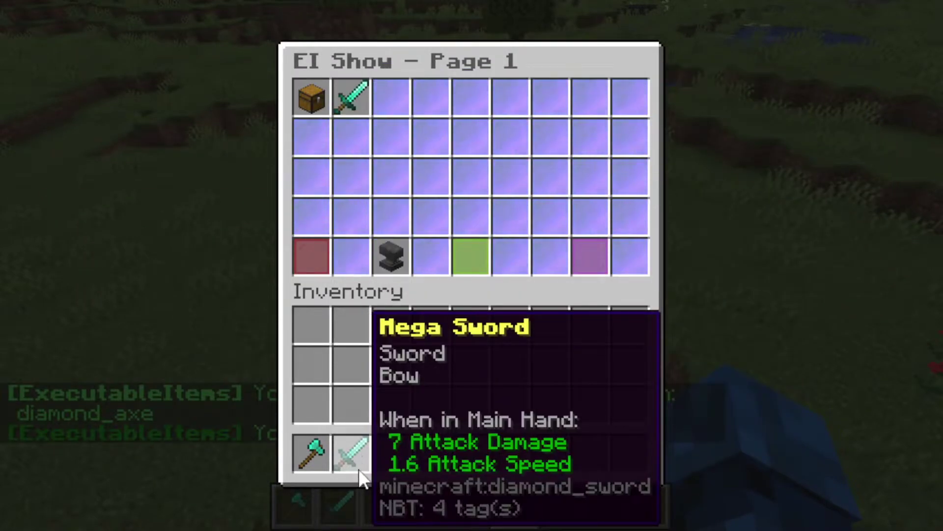